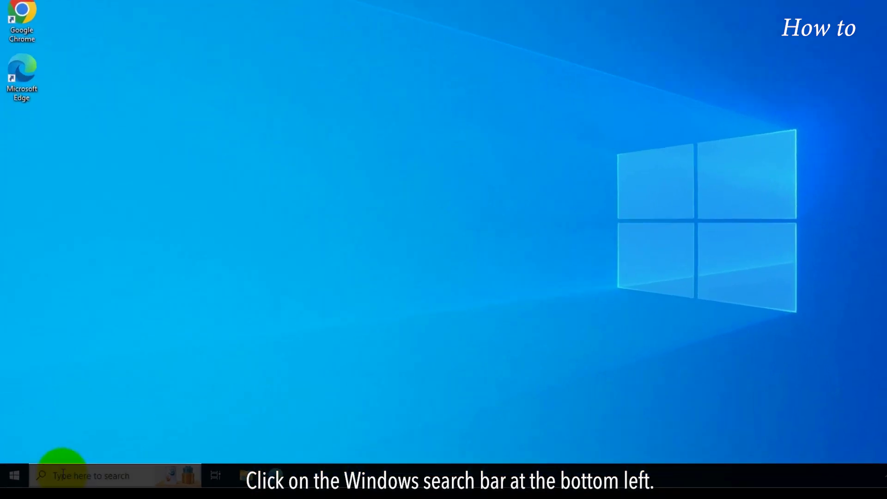
Search Windows for 'control panel' and launch Control Panel
{"action": "left_click", "coordinate": [59, 487]}
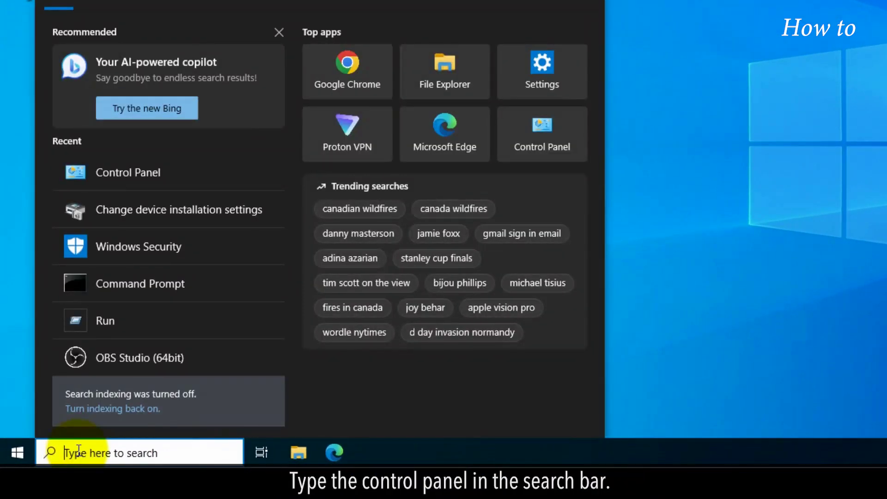
{"action": "type", "text": "control"}
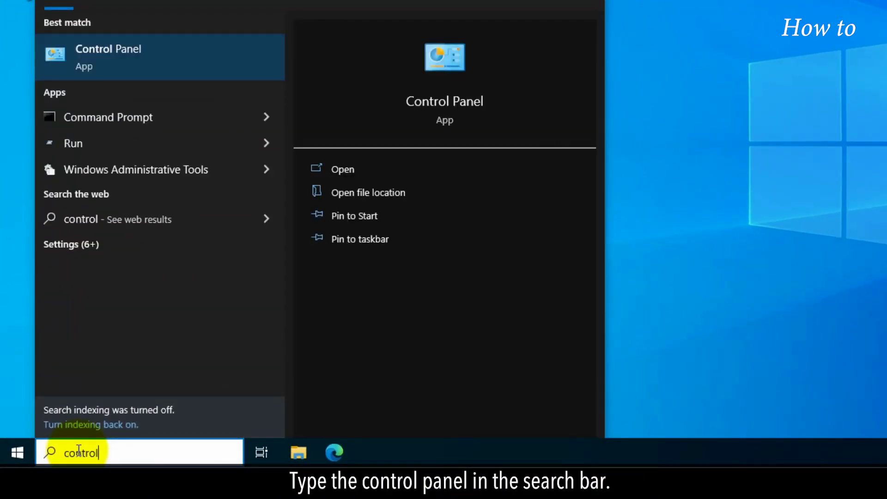
{"action": "type", "text": " panel"}
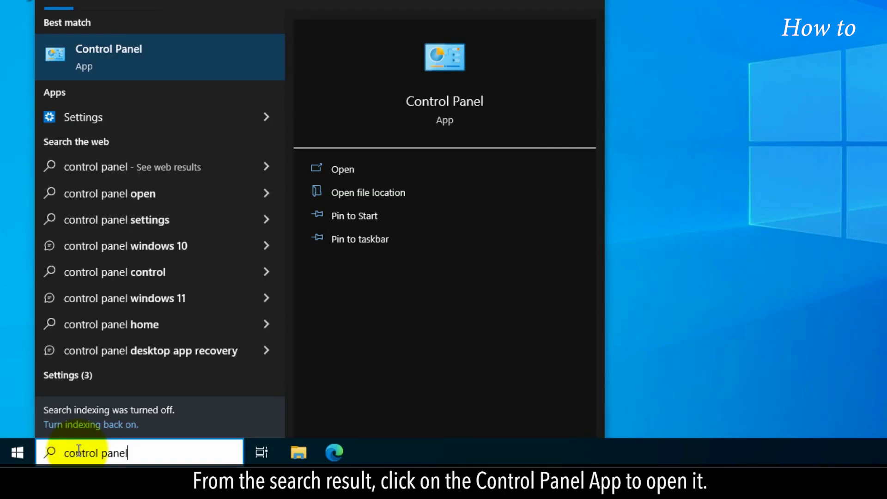
{"action": "left_click", "coordinate": [215, 60]}
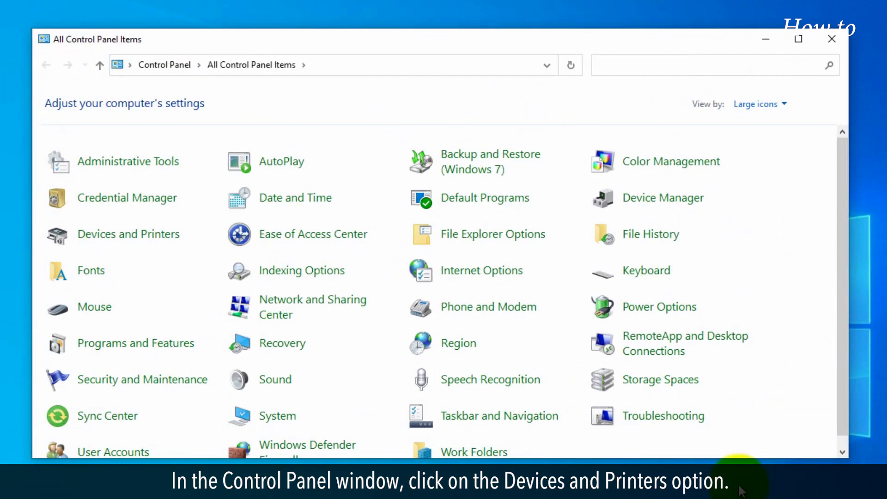
Go to Devices and Printers to list the installed printers
{"action": "left_click", "coordinate": [171, 239]}
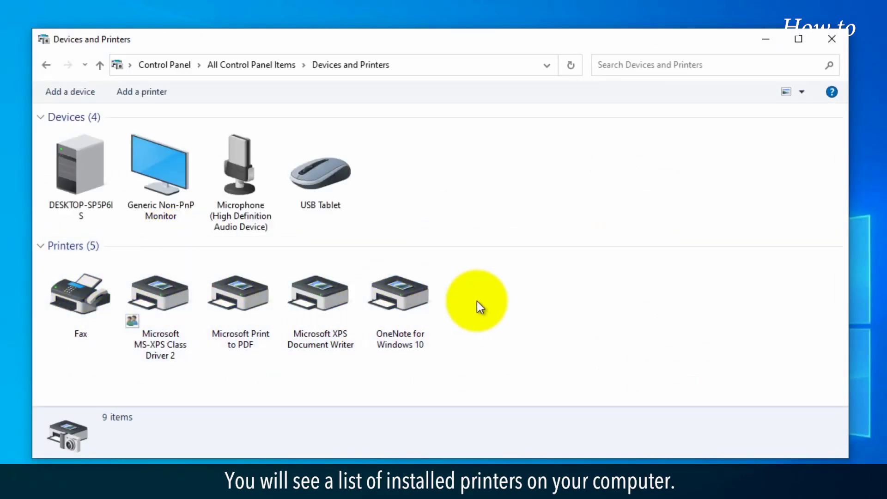
Remove the Fax printer via Remove device and confirm with Yes
{"action": "right_click", "coordinate": [91, 296]}
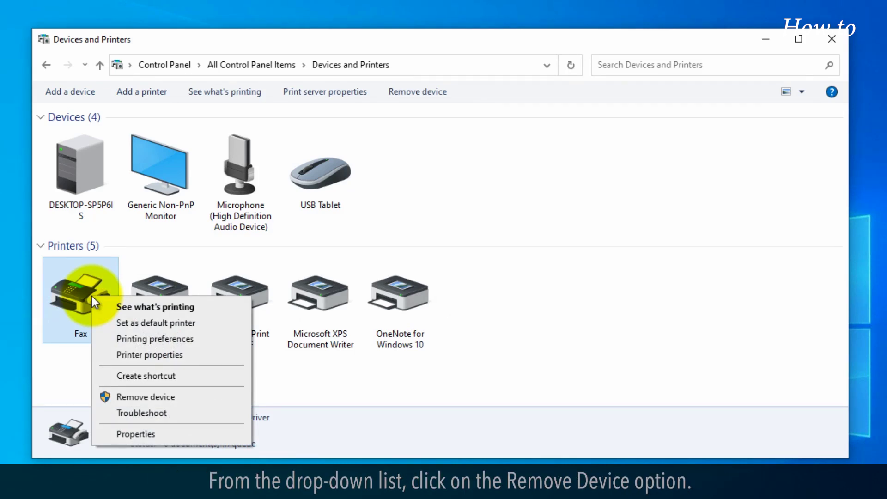
{"action": "left_click", "coordinate": [150, 396]}
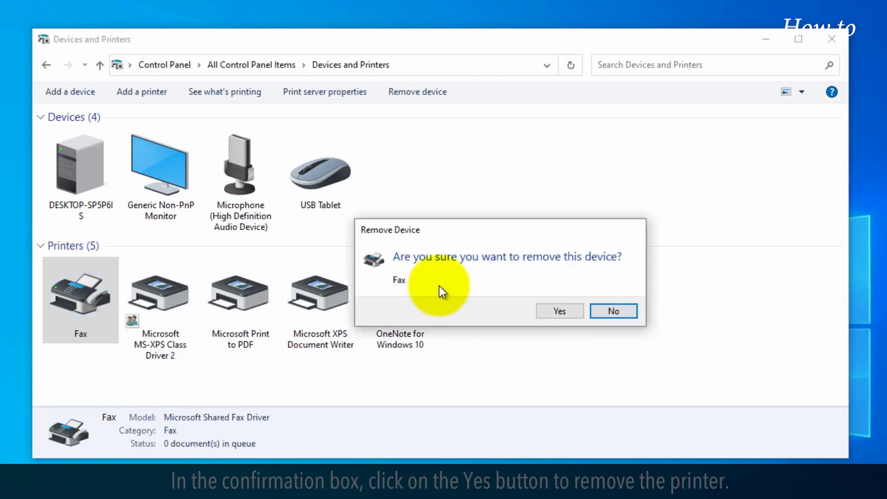
{"action": "left_click", "coordinate": [564, 313]}
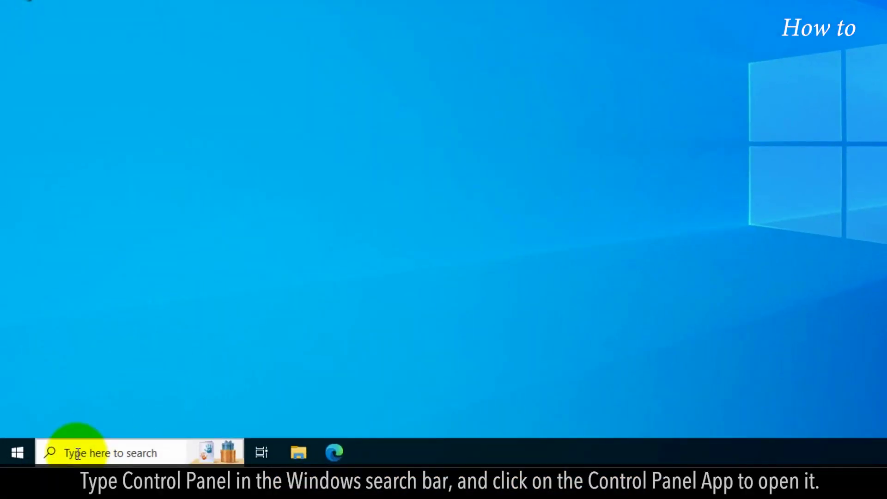
Search 'control panel' again and reopen Control Panel
{"action": "left_click", "coordinate": [77, 454]}
{"action": "type", "text": "co"}
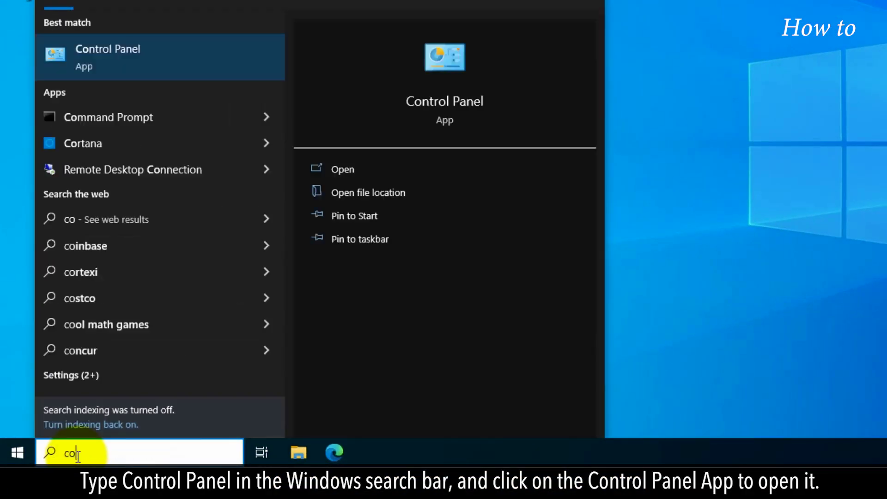
{"action": "type", "text": "ntrol panel"}
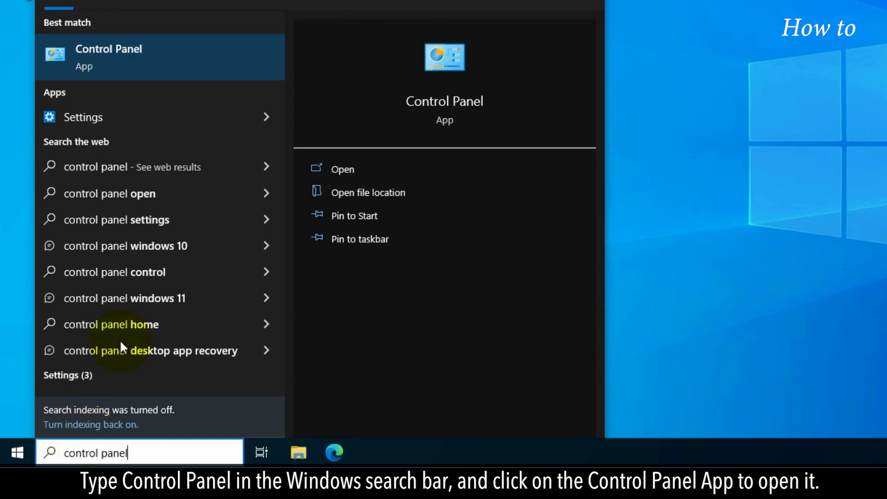
{"action": "left_click", "coordinate": [167, 44]}
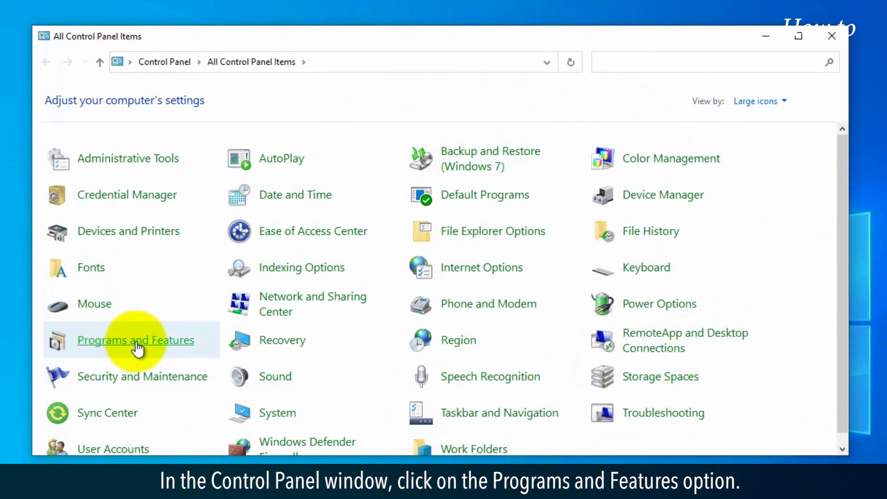
Go to Programs and Features to list installed programs for uninstalling
{"action": "left_click", "coordinate": [166, 347]}
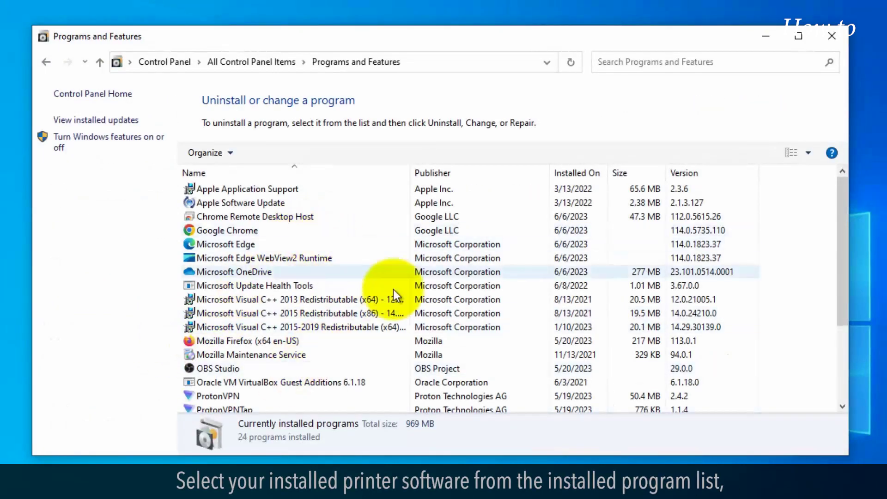
{"action": "left_click_drag", "start_coordinate": [839, 252], "coordinate": [819, 330]}
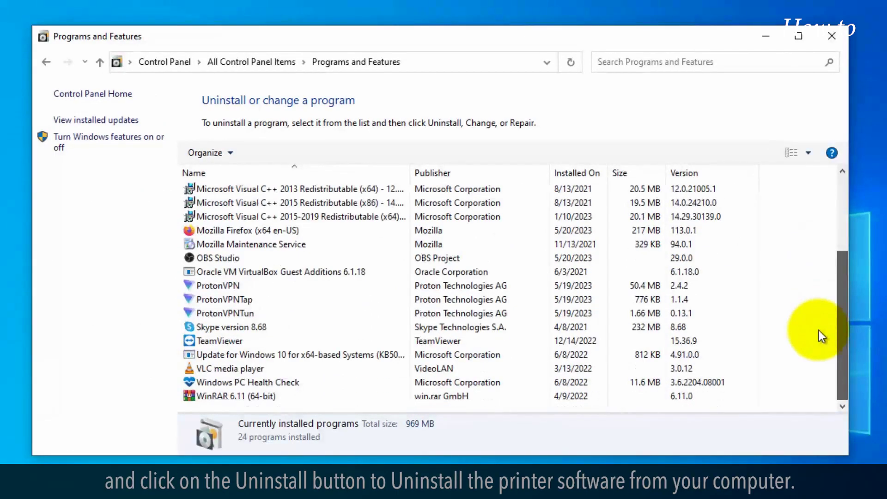
{"action": "scroll", "coordinate": [818, 266], "scroll_direction": "up", "scroll_amount": 3}
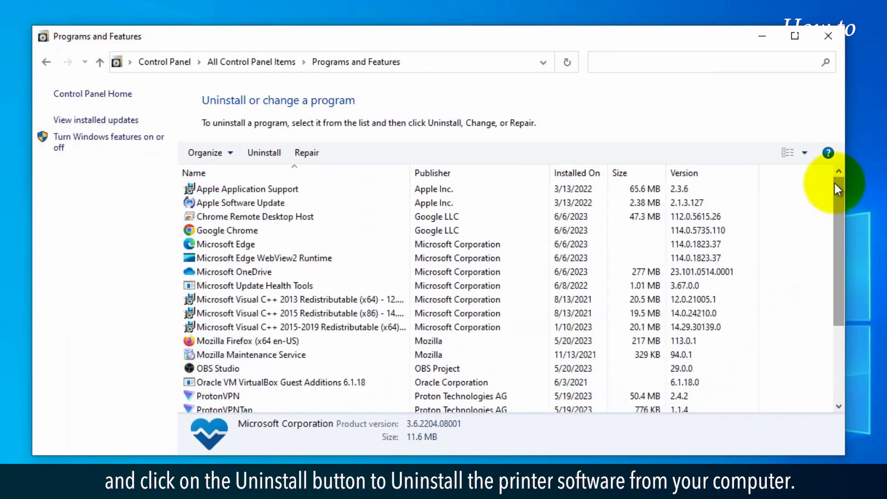